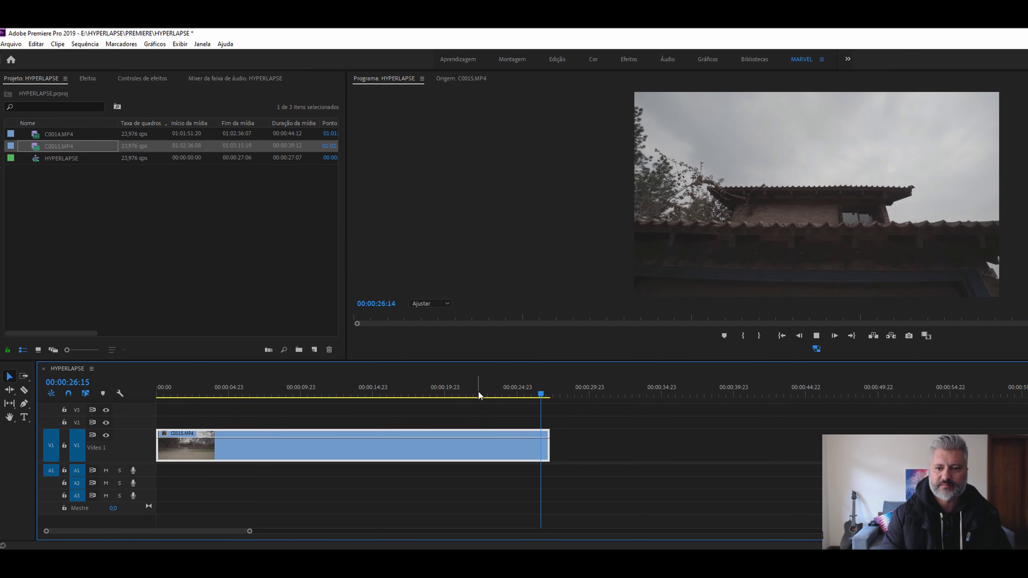
Step: Review the C0015.MP4 footage by playing and scrubbing through the HYPERLAPSE sequence, returning to its beginning
drag(541, 391, 385, 418)
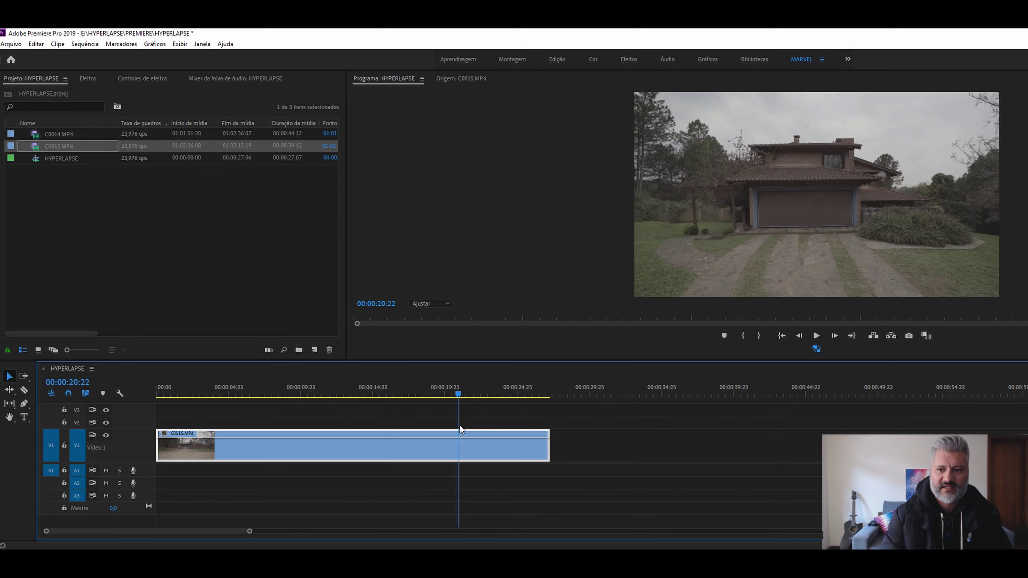
drag(506, 432, 348, 408)
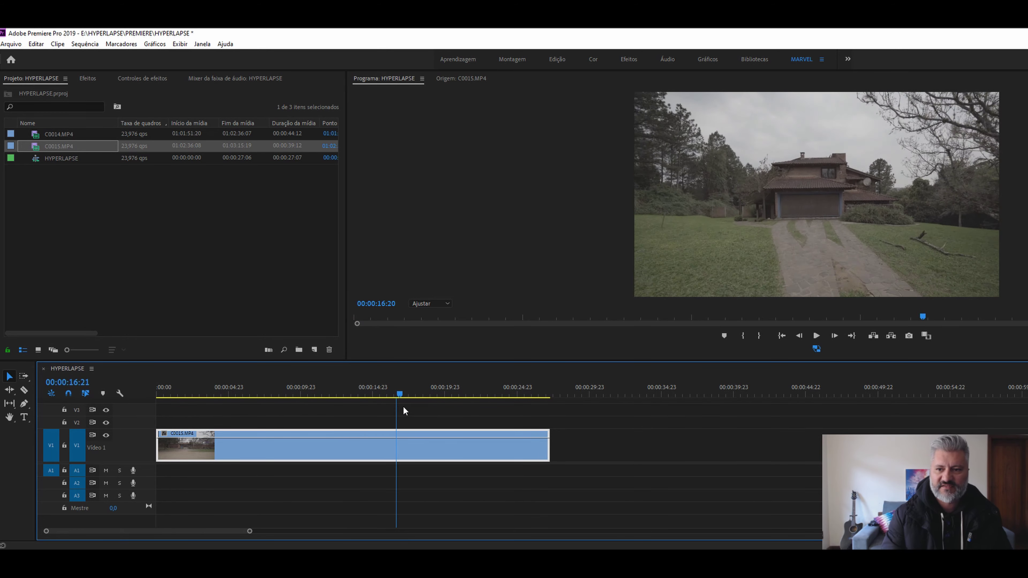
drag(524, 403, 149, 381)
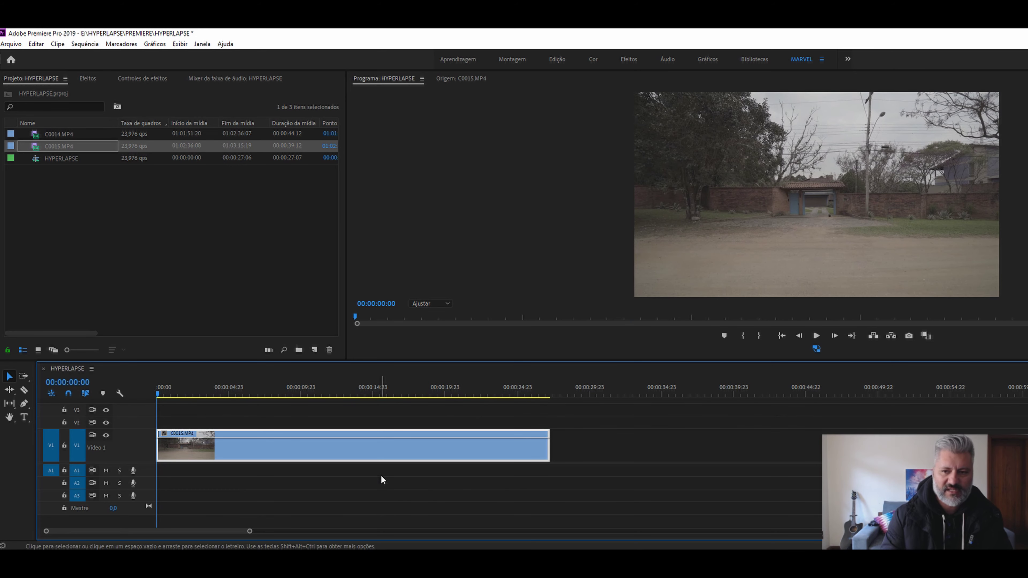
click(237, 395)
key(Return)
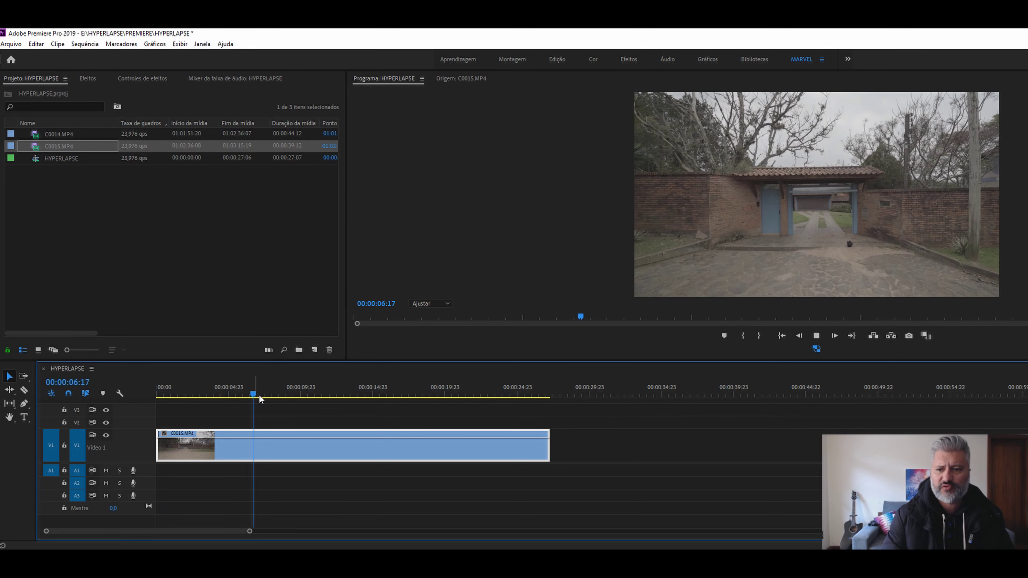
drag(260, 392, 146, 373)
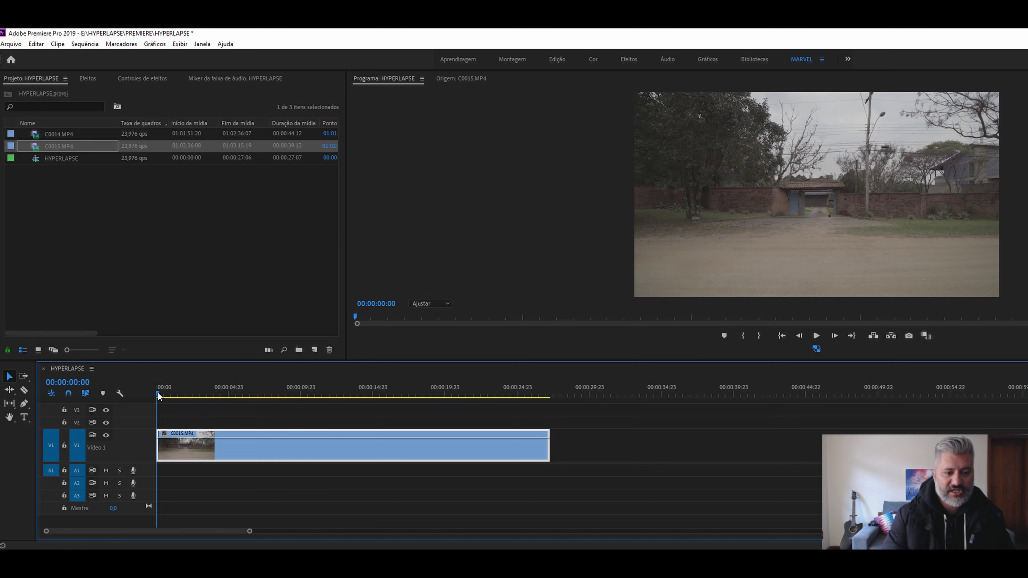
drag(158, 392, 419, 426)
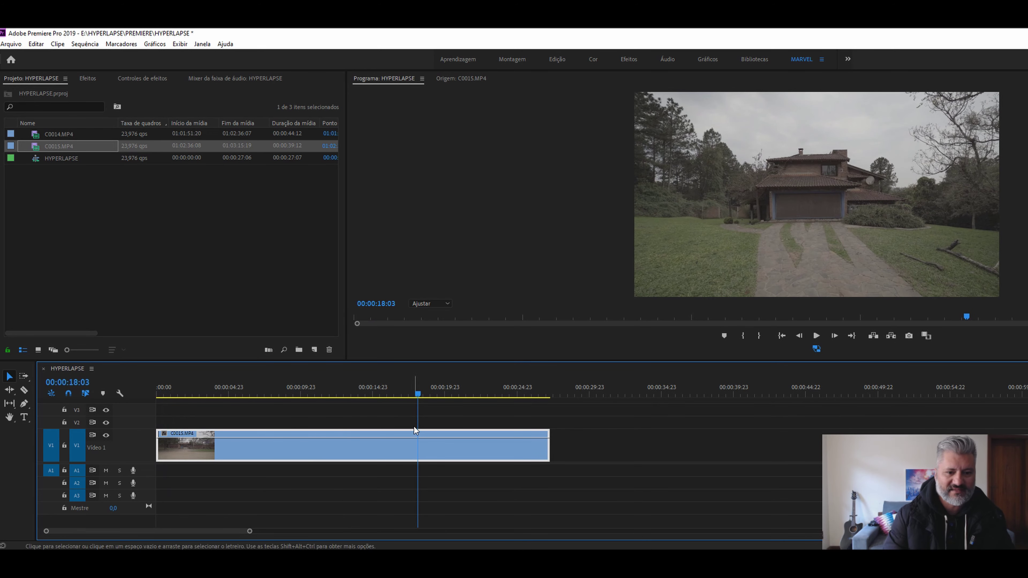
click(335, 393)
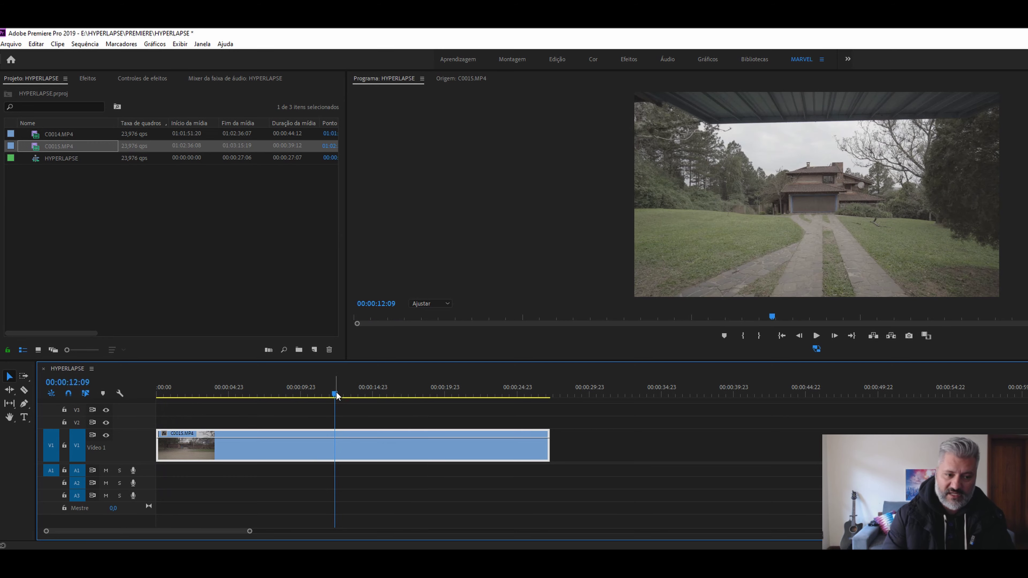
drag(334, 397, 156, 425)
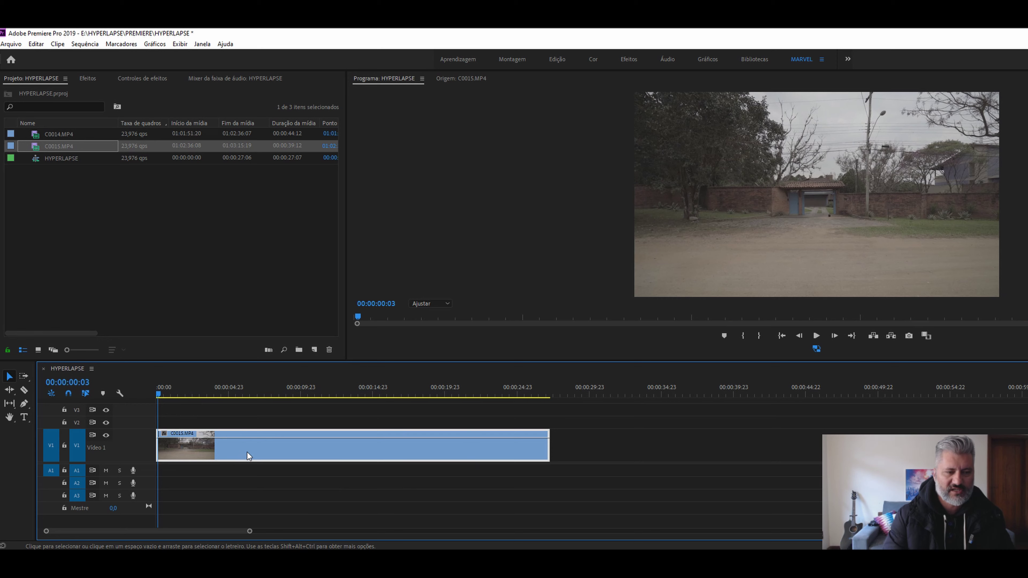
Step: Apply the Posterizar tempo effect to the C0015.MP4 clip and set its frame rate to 2
click(87, 78)
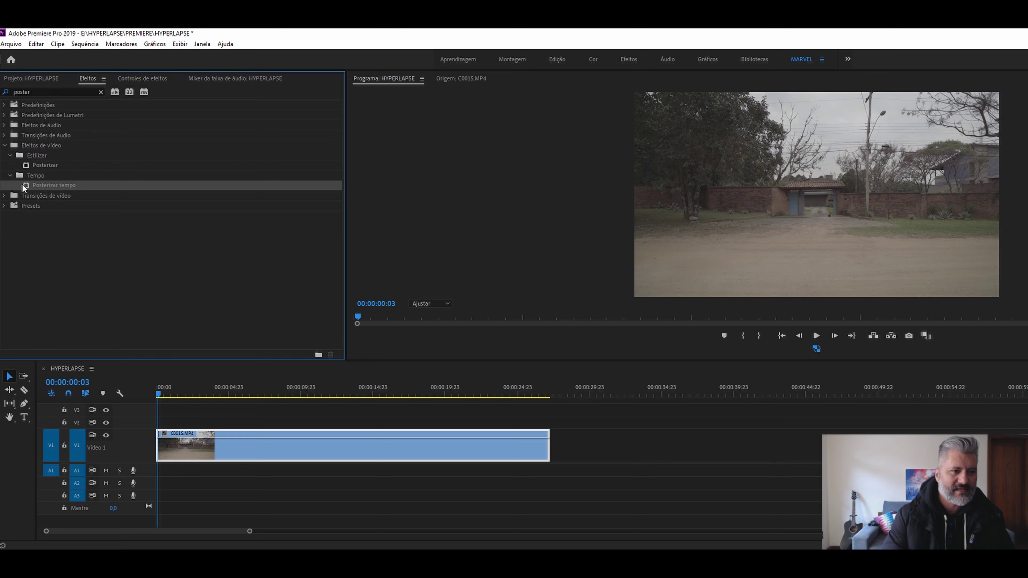
drag(25, 184, 226, 436)
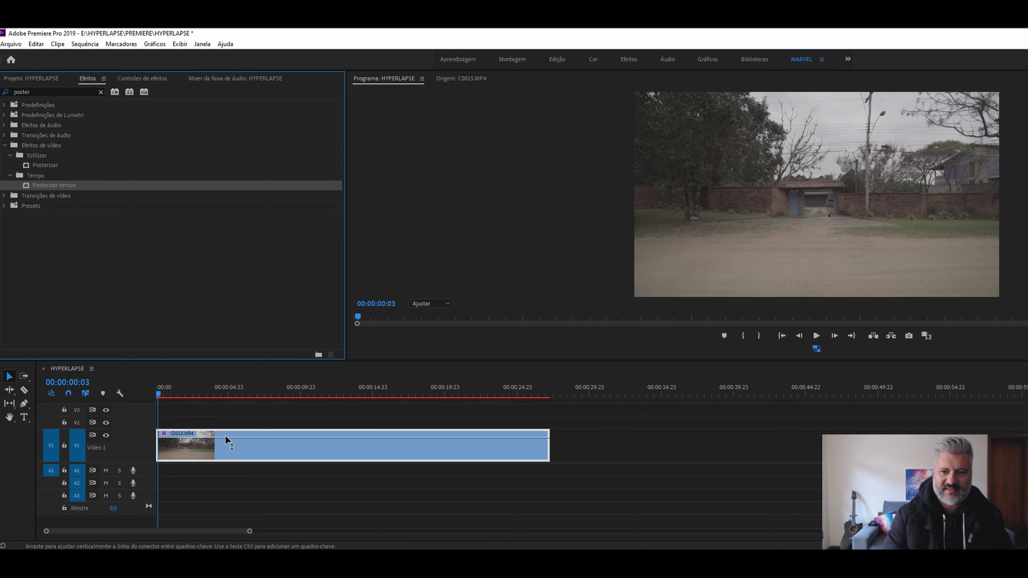
click(147, 79)
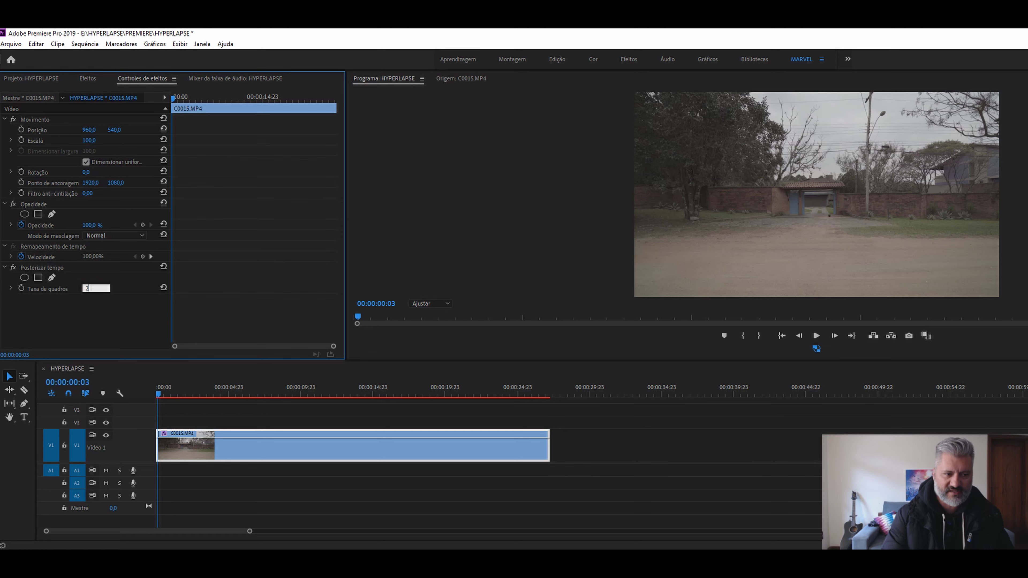
key(Return)
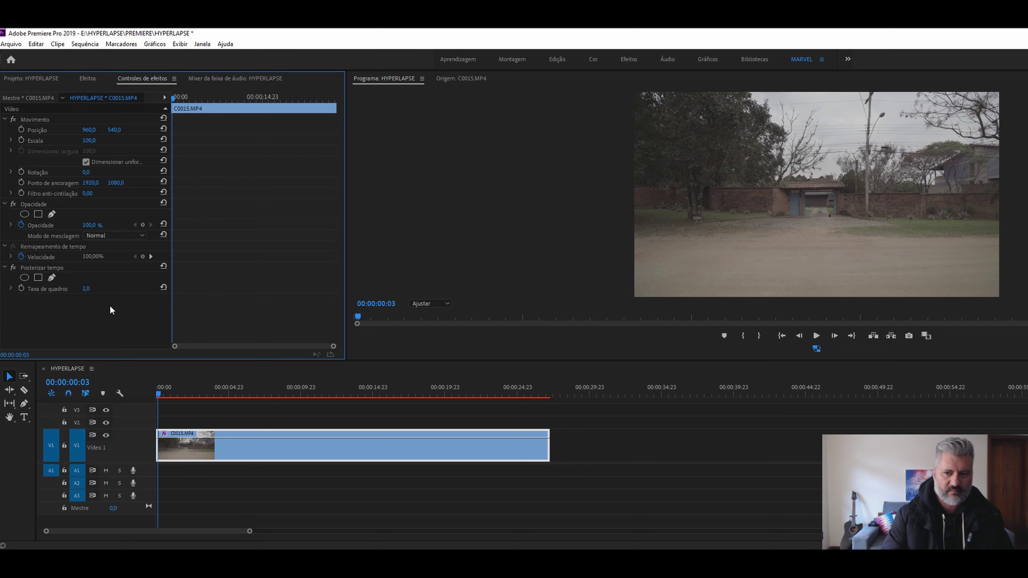
Step: Play the posterized clip from the beginning to check the stepped motion
click(156, 395)
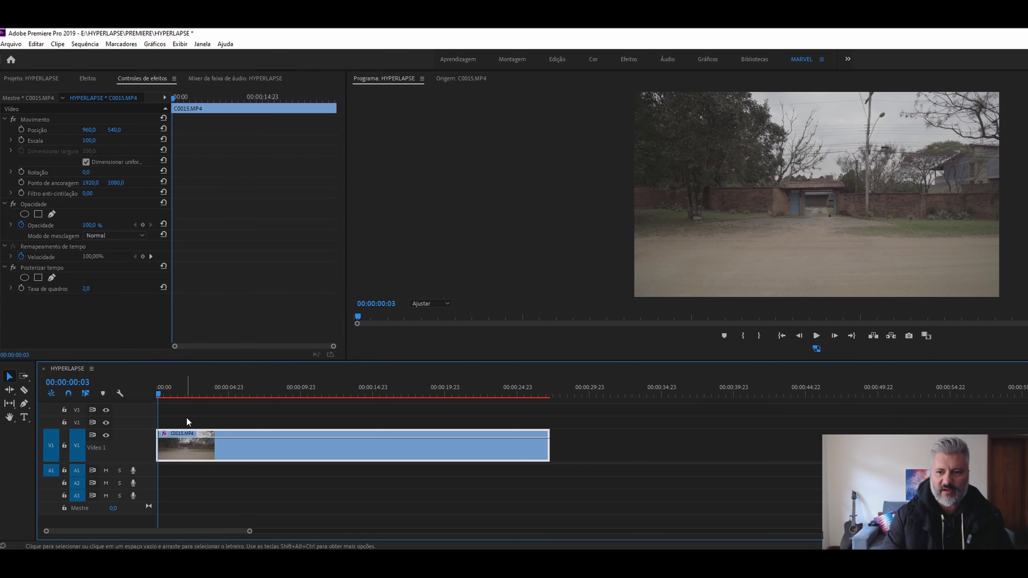
key(space)
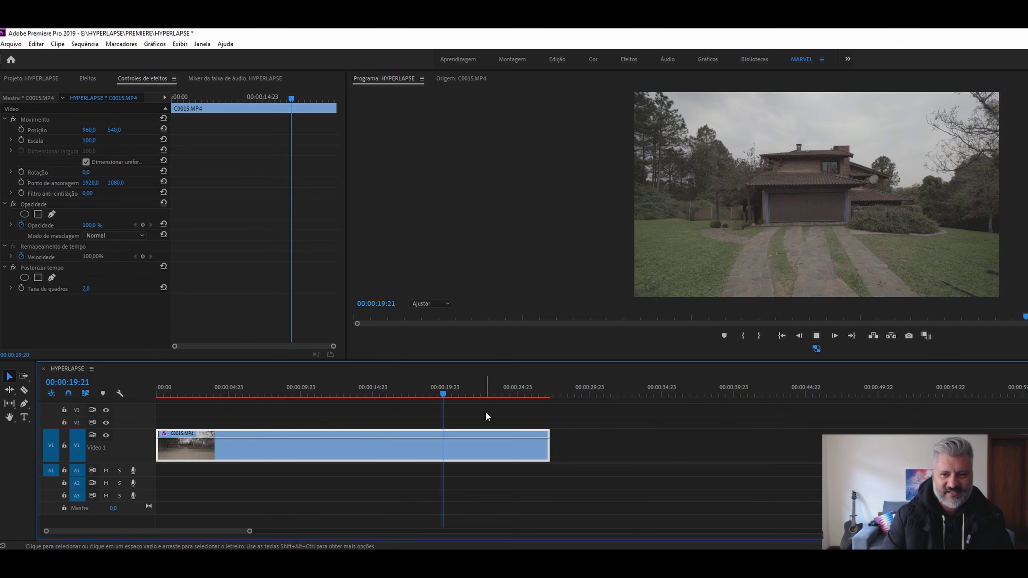
key(space)
click(447, 392)
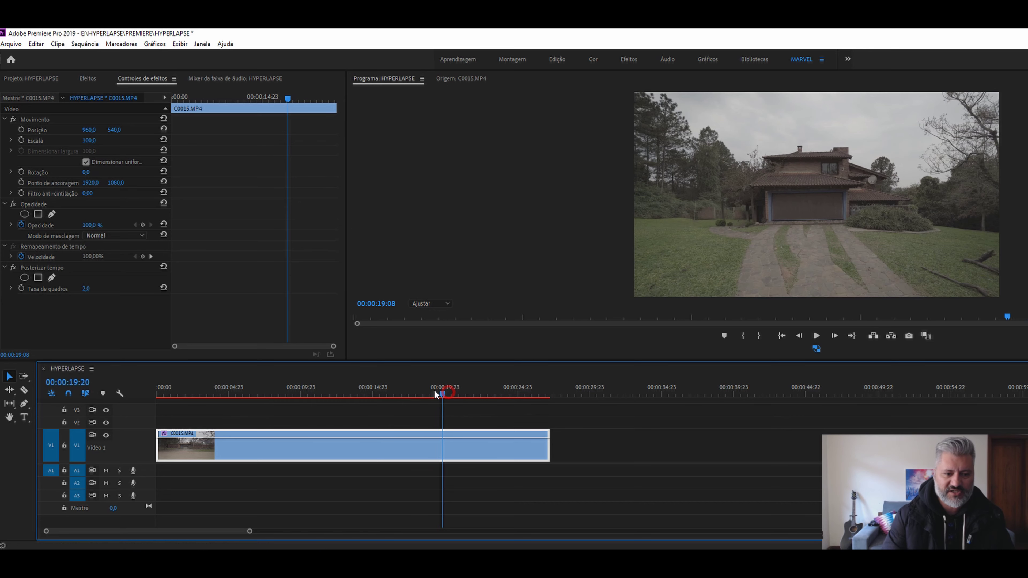
click(435, 394)
Step: Set the C0015.MP4 clip's duration to 5 seconds through Velocidade/duração
right_click(390, 449)
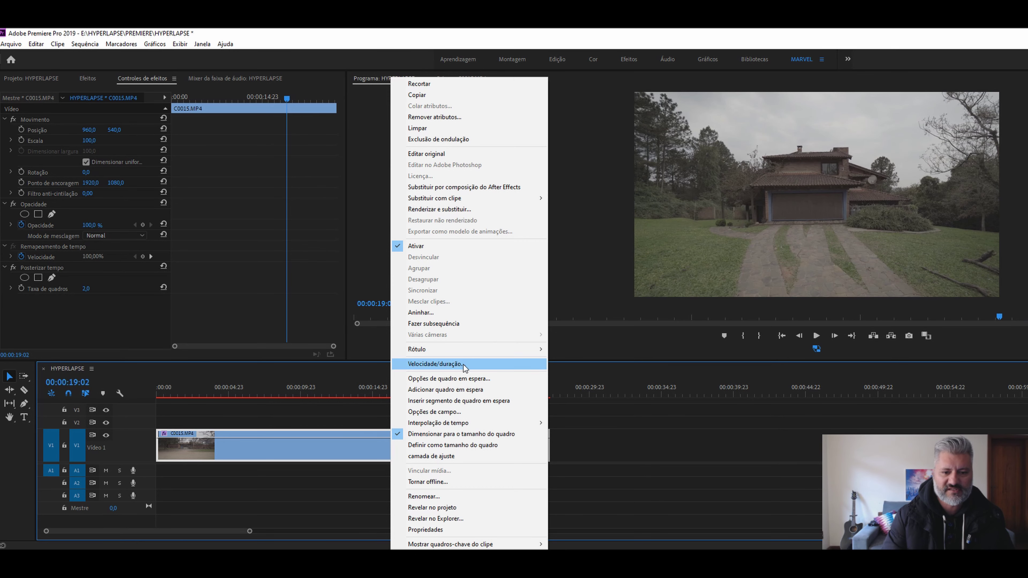
click(462, 364)
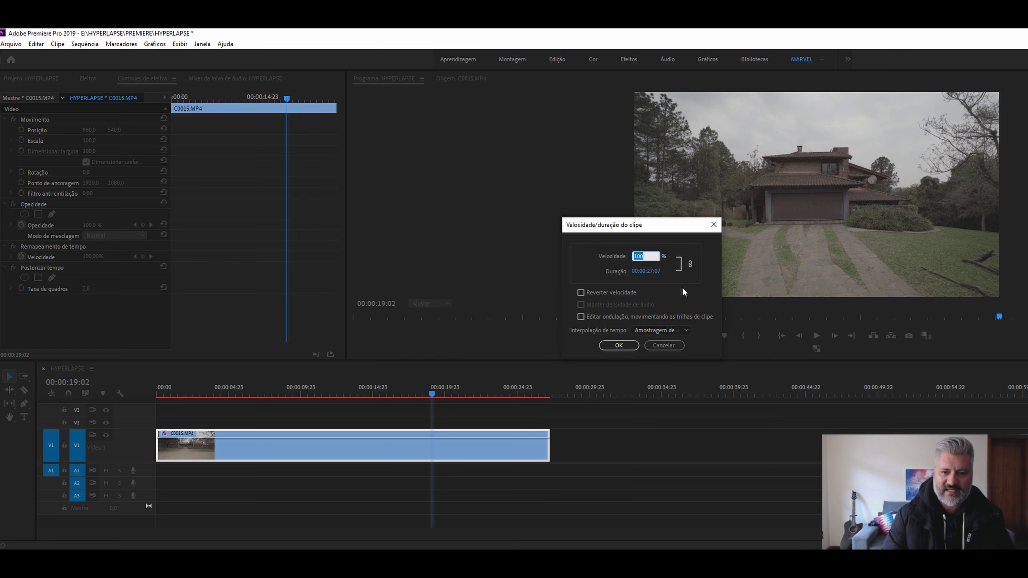
click(654, 272)
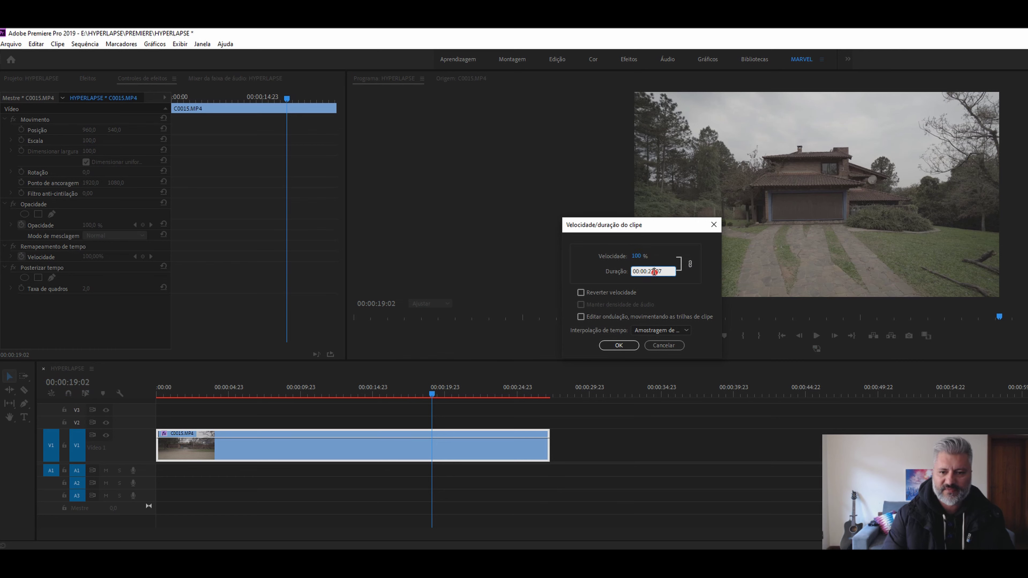
drag(668, 272, 610, 275)
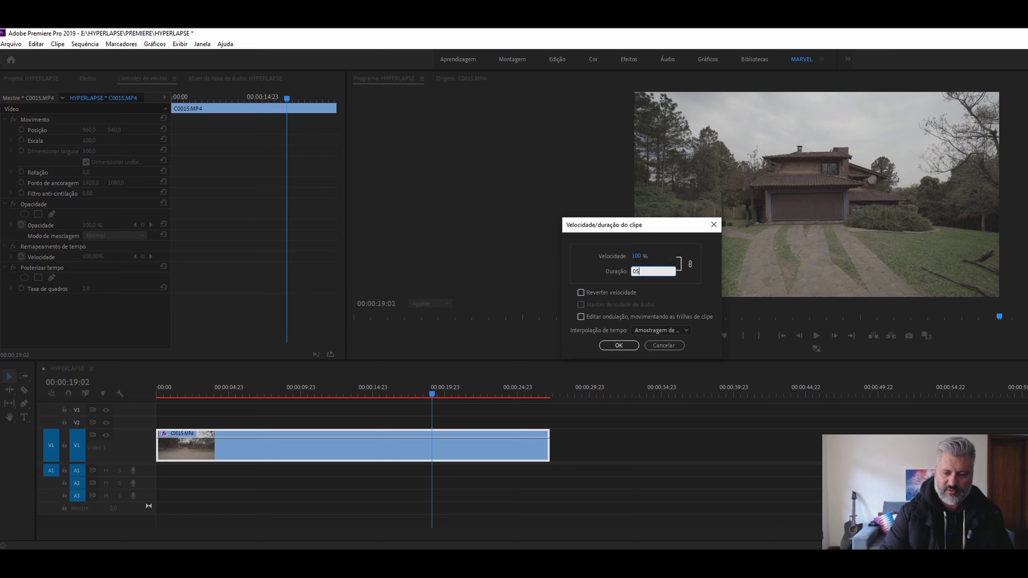
click(614, 346)
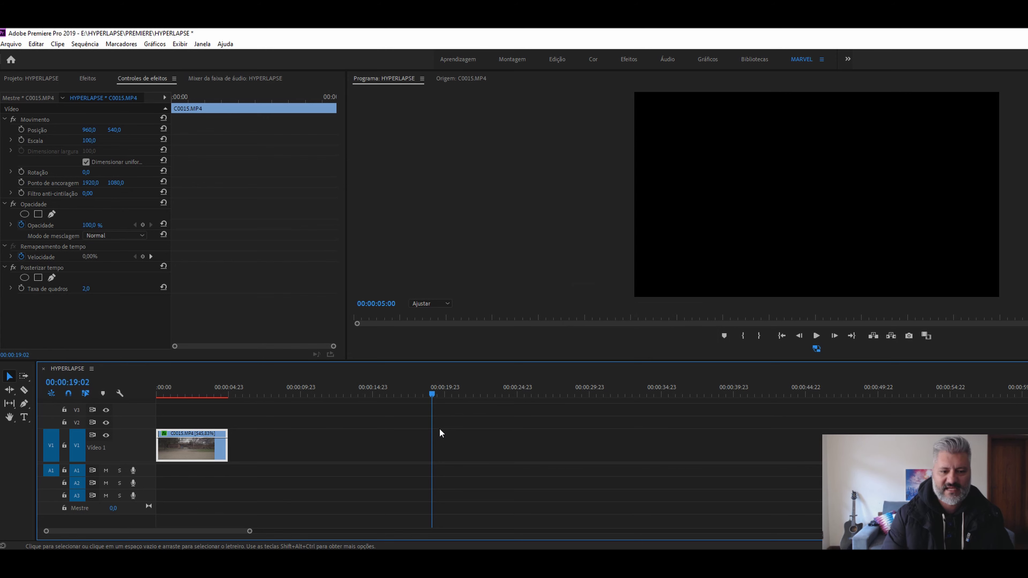
Step: Preview the five-second version of the clip from the start of the sequence
click(157, 388)
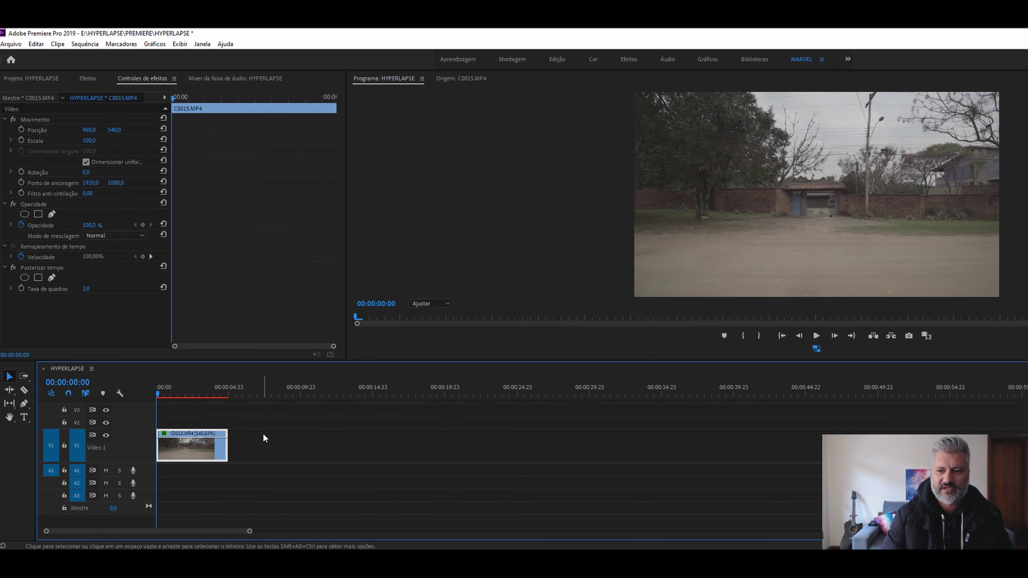
key(space)
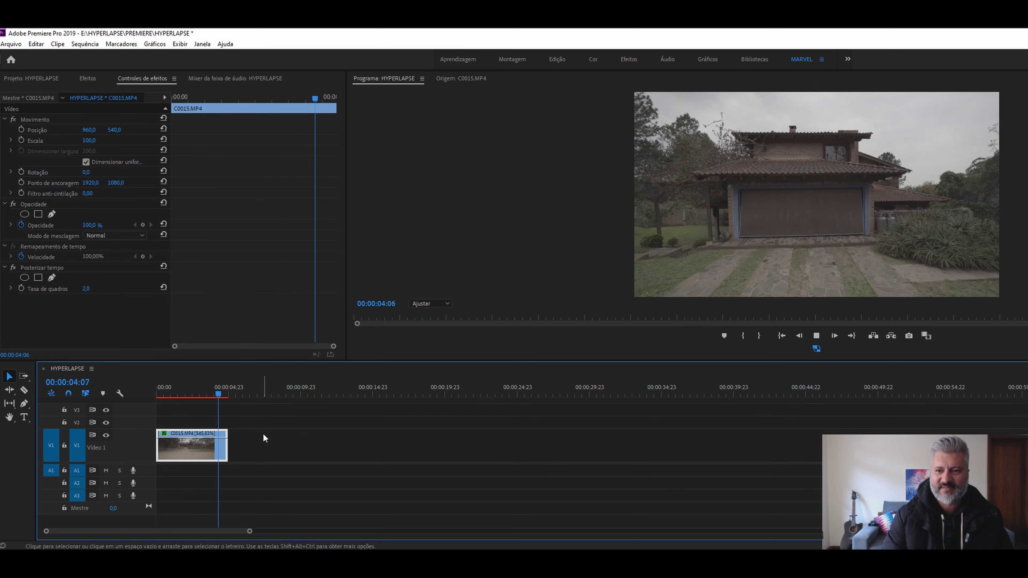
key(space)
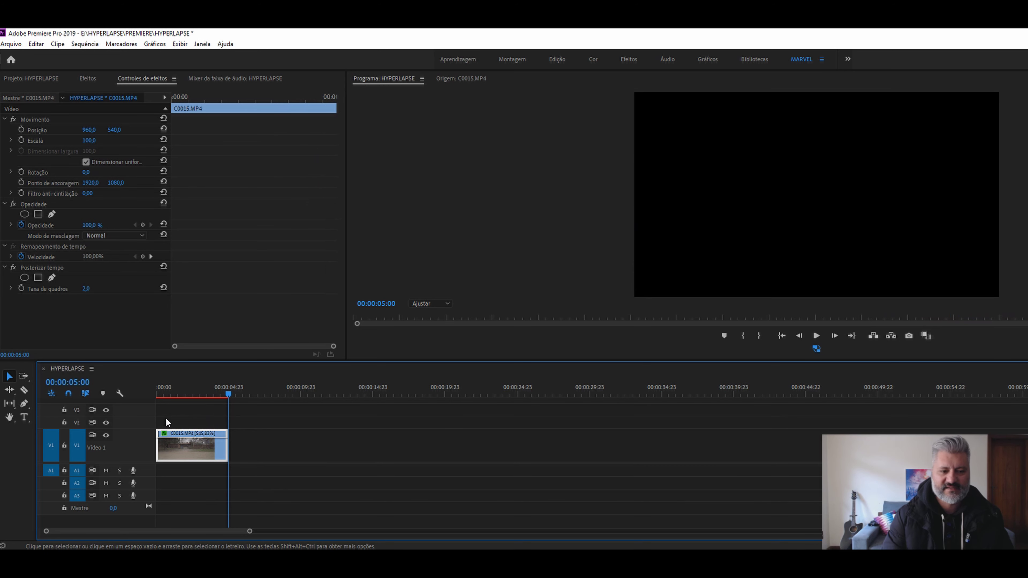
click(159, 394)
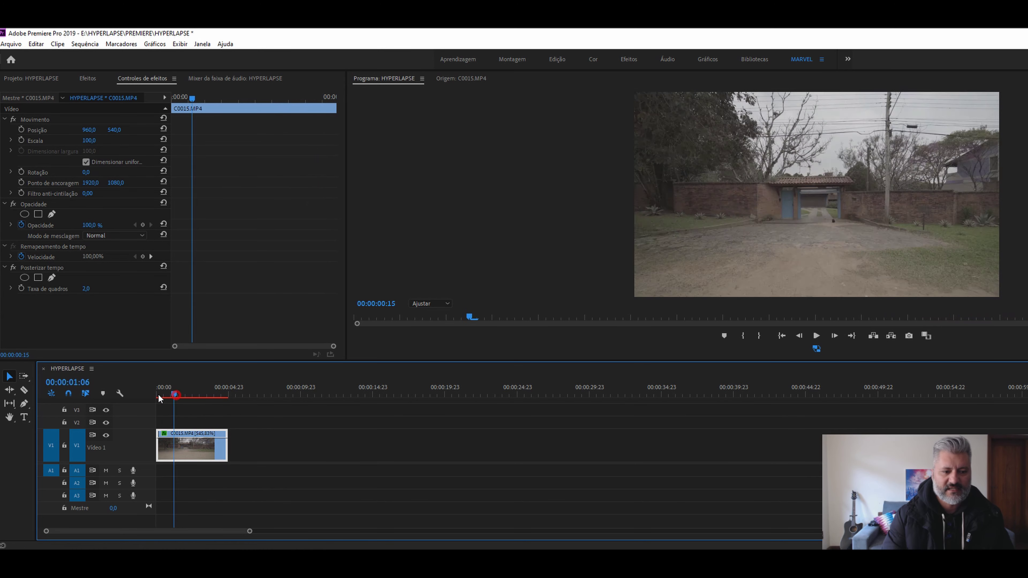
Step: Set the C0015.MP4 clip's duration to 3 seconds through Velocidade/duração
right_click(190, 452)
click(298, 364)
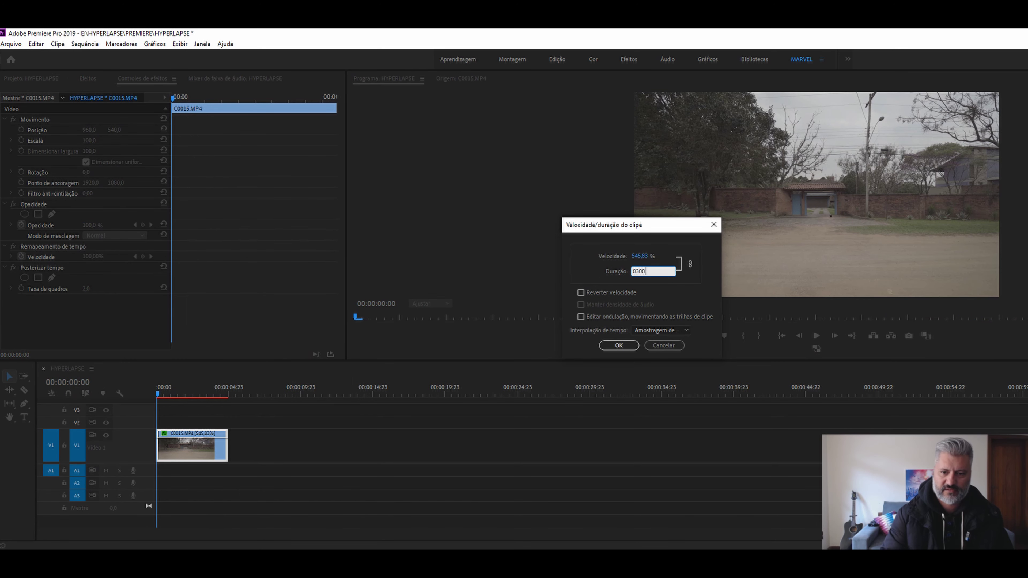
click(611, 345)
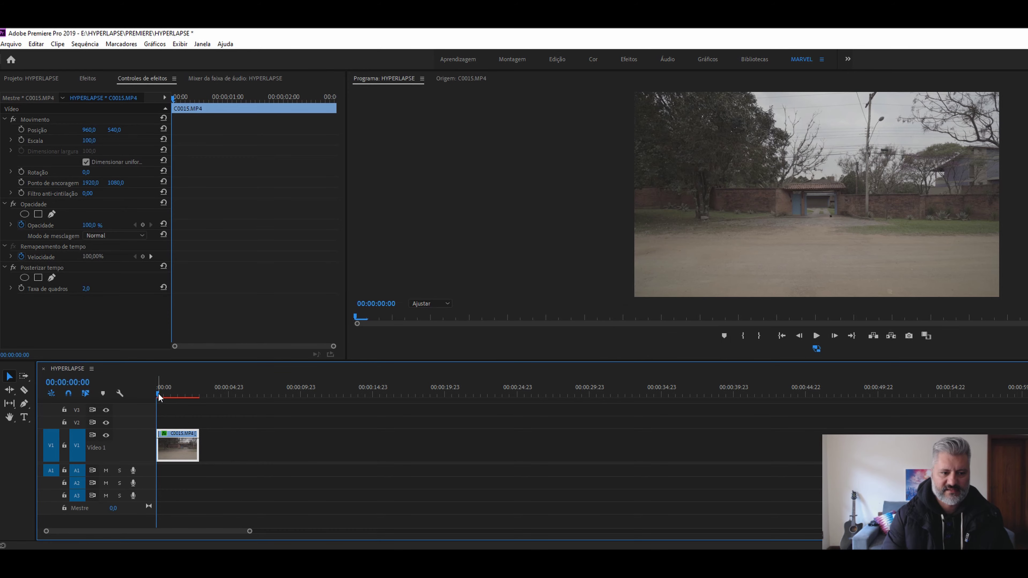
Step: Play the three-second clip repeatedly to check its pacing, and return to the start of the sequence
key(space)
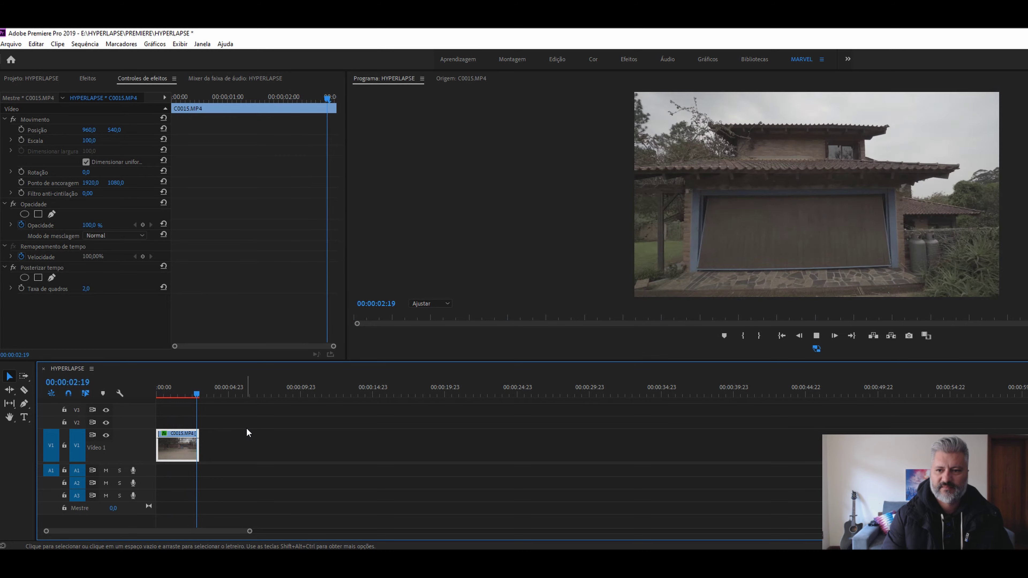
click(162, 394)
key(space)
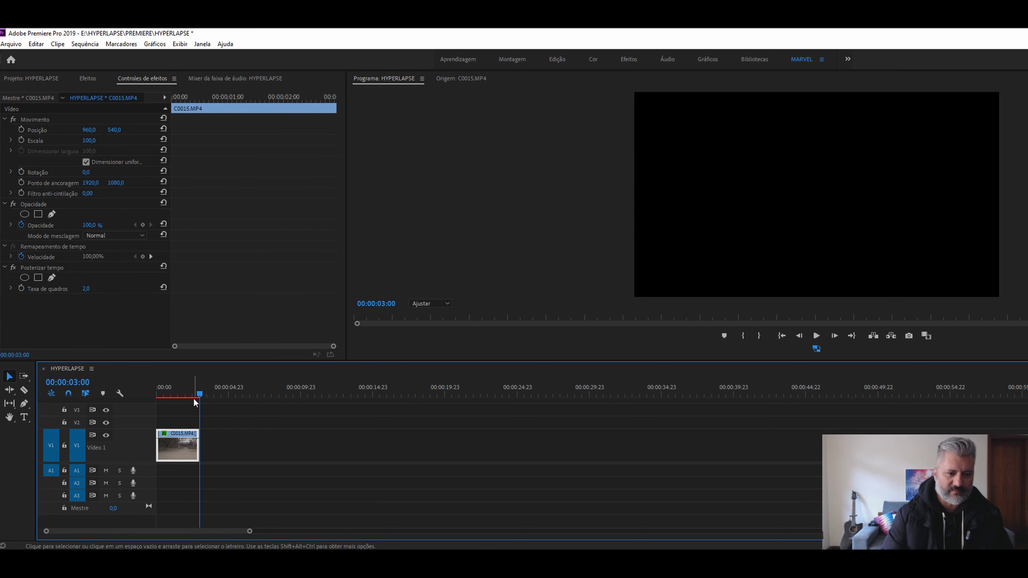
click(153, 389)
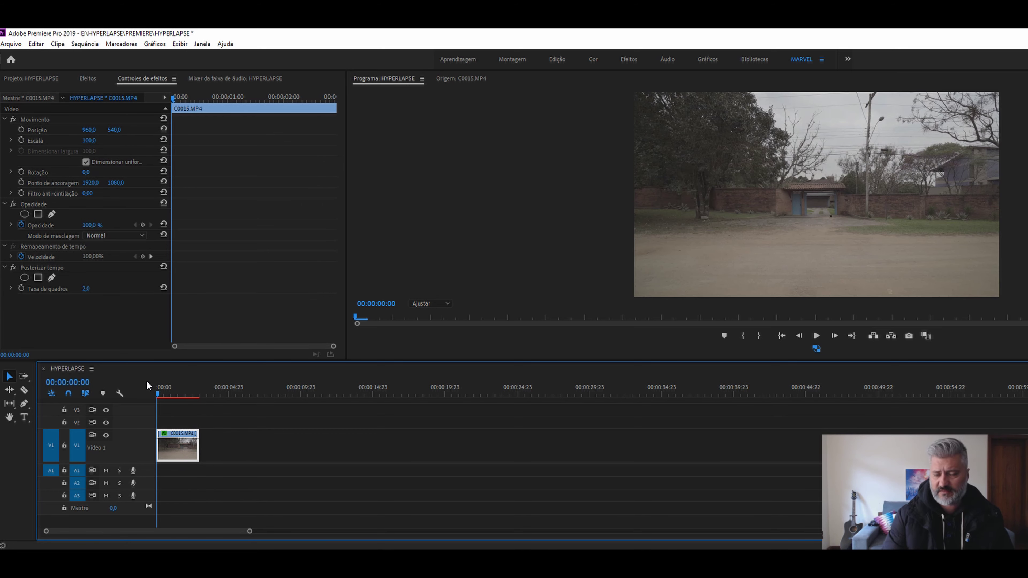
key(space)
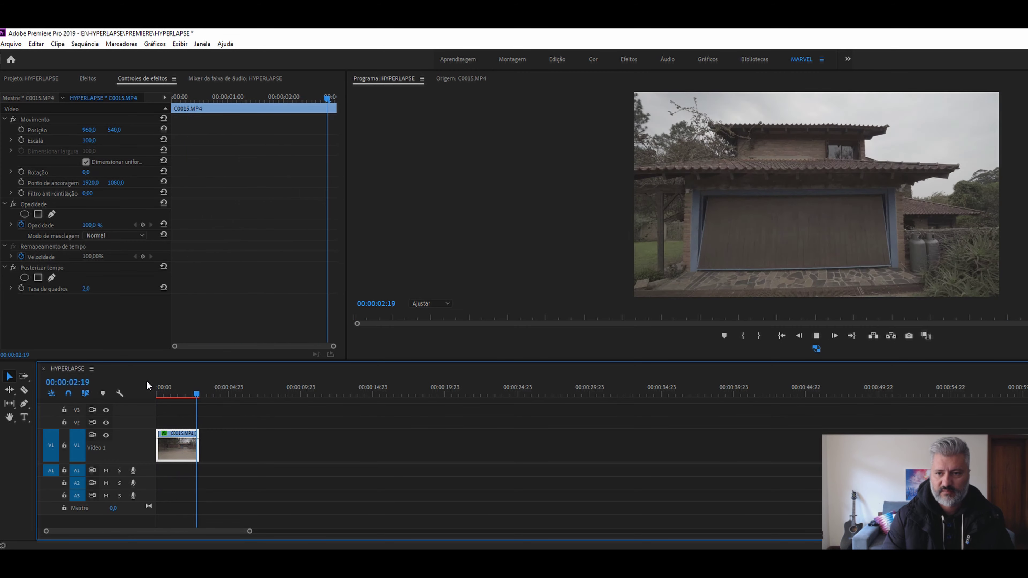
click(157, 392)
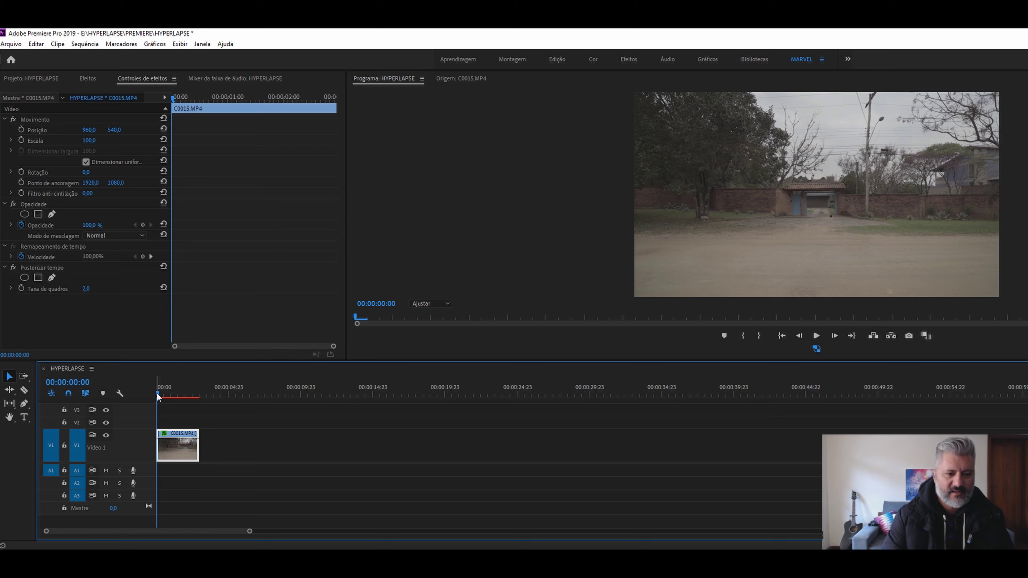
click(166, 392)
mouse_move(167, 392)
mouse_down()
mouse_move(187, 392)
mouse_move(149, 386)
mouse_up()
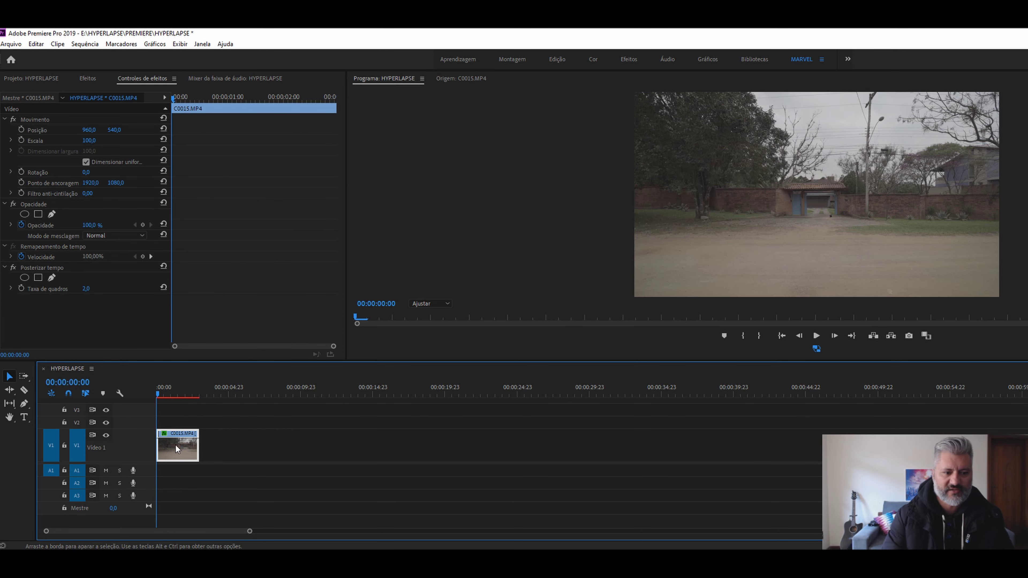
Step: Replace the C0015.MP4 clip in the sequence with an After Effects composition
drag(259, 425, 182, 459)
right_click(183, 458)
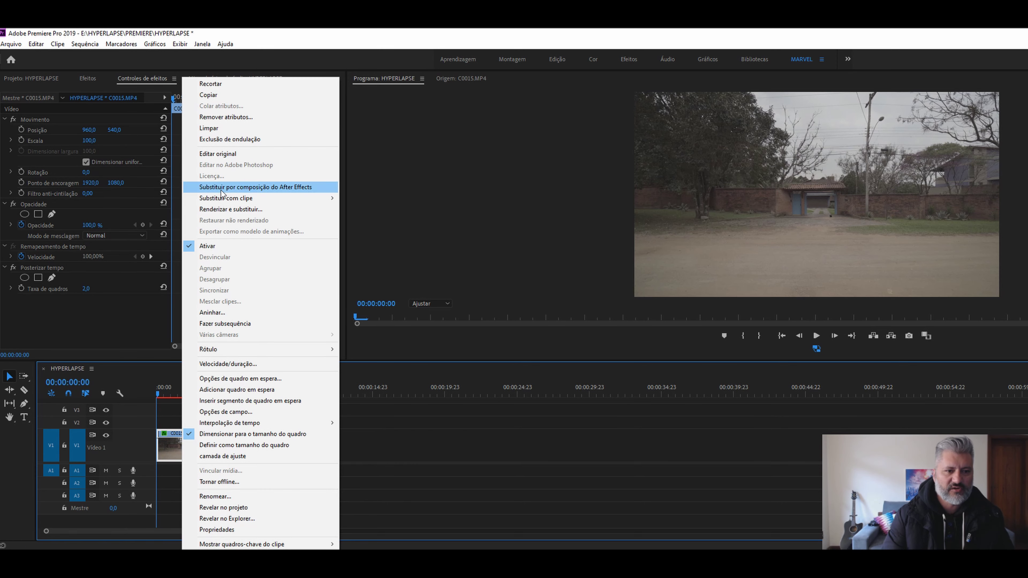
click(253, 187)
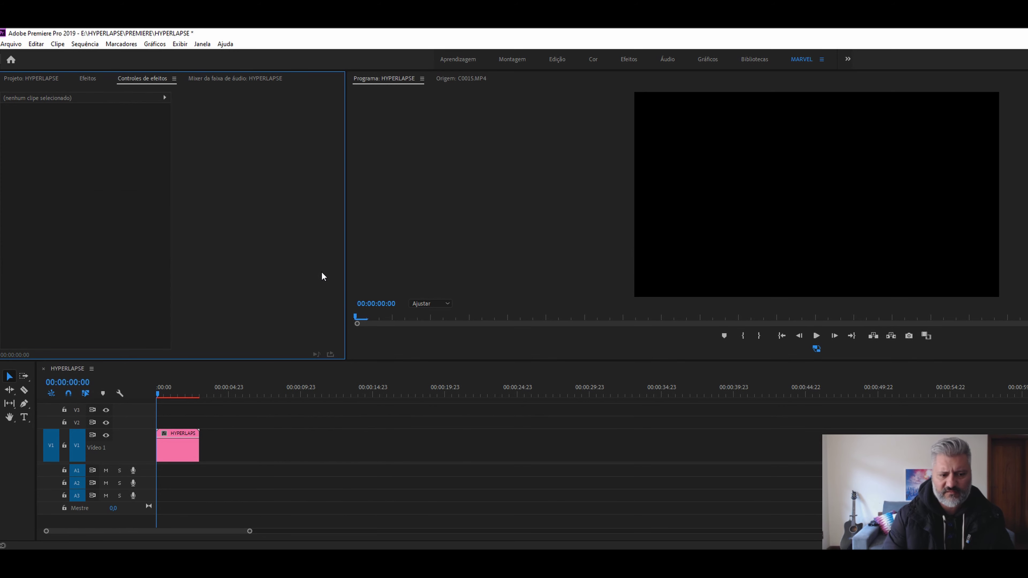